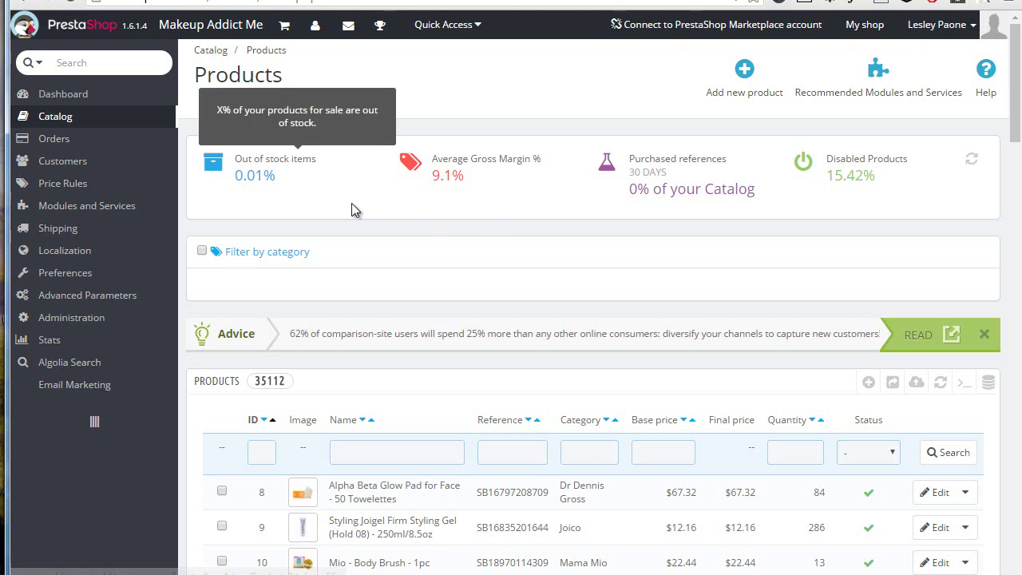
Step: Search the Makeup Addict Me storefront for "cream" and try the category filters on the results page
mouse_move(543, 179)
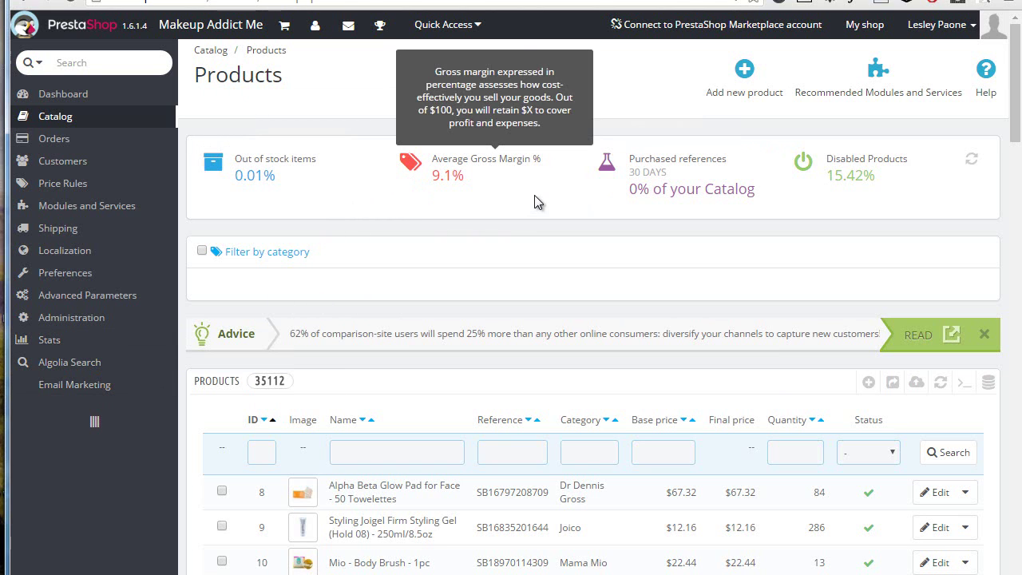
key("ctrl+Tab")
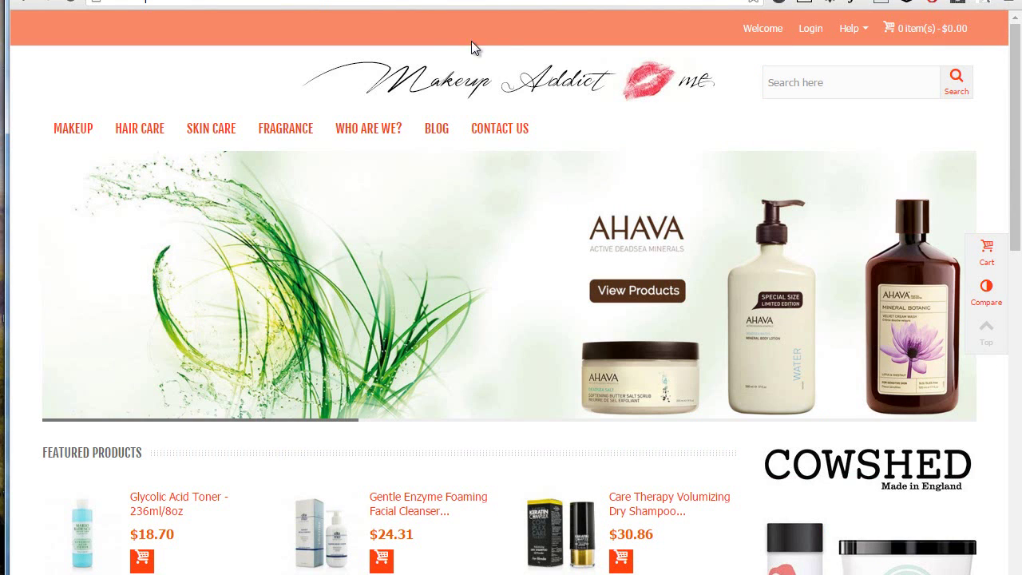
left_click(798, 83)
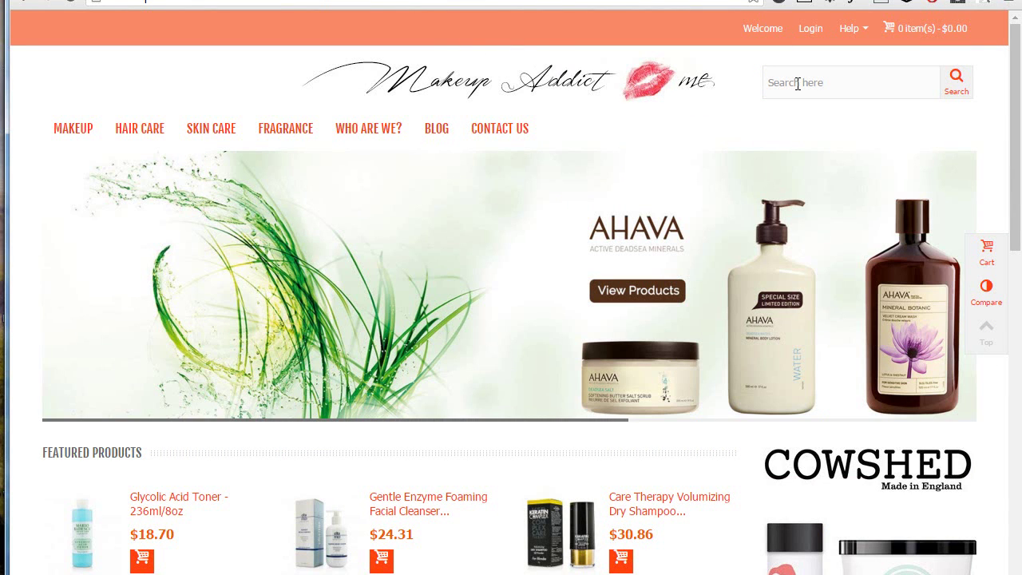
type("cream")
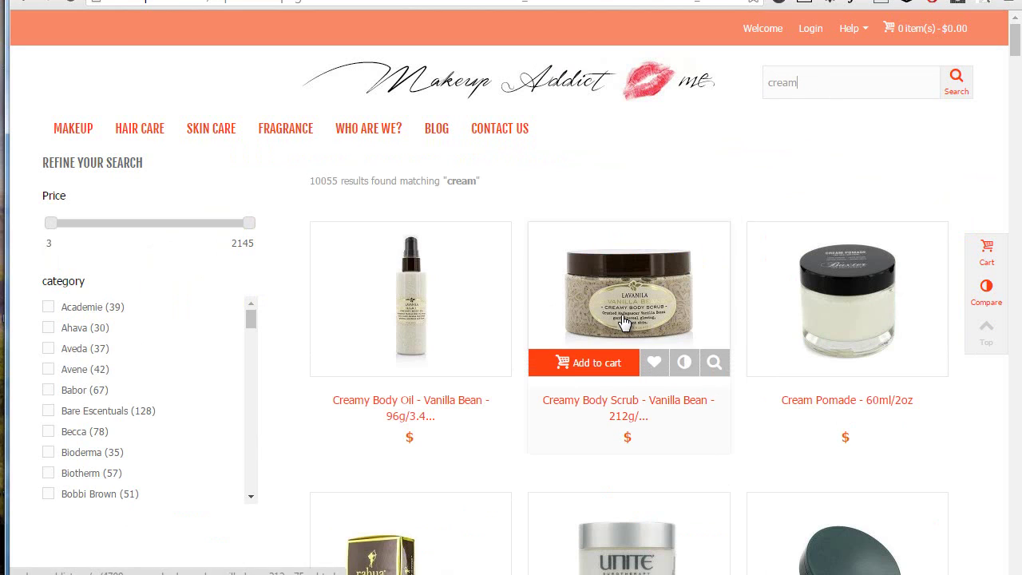
mouse_move(484, 354)
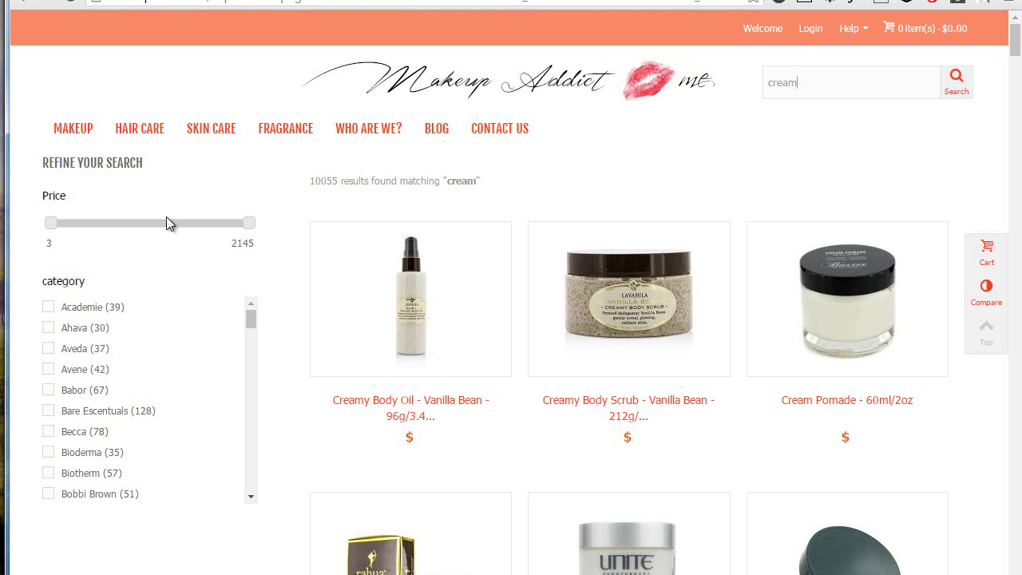
left_click(49, 349)
left_click(49, 325)
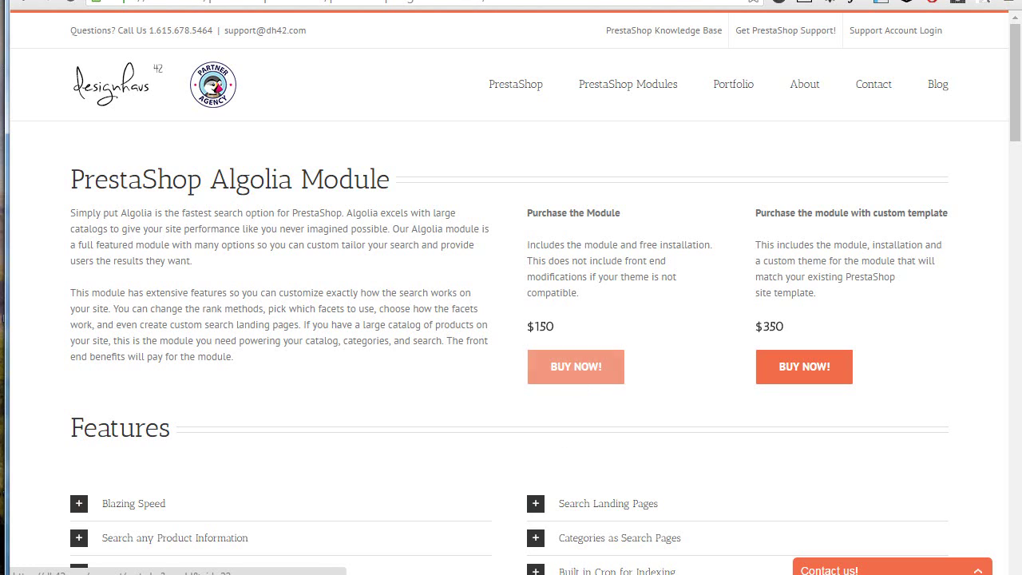
Step: Open the Algolia Search module settings in the PrestaShop back office and review the Credentials section
left_click(112, 2)
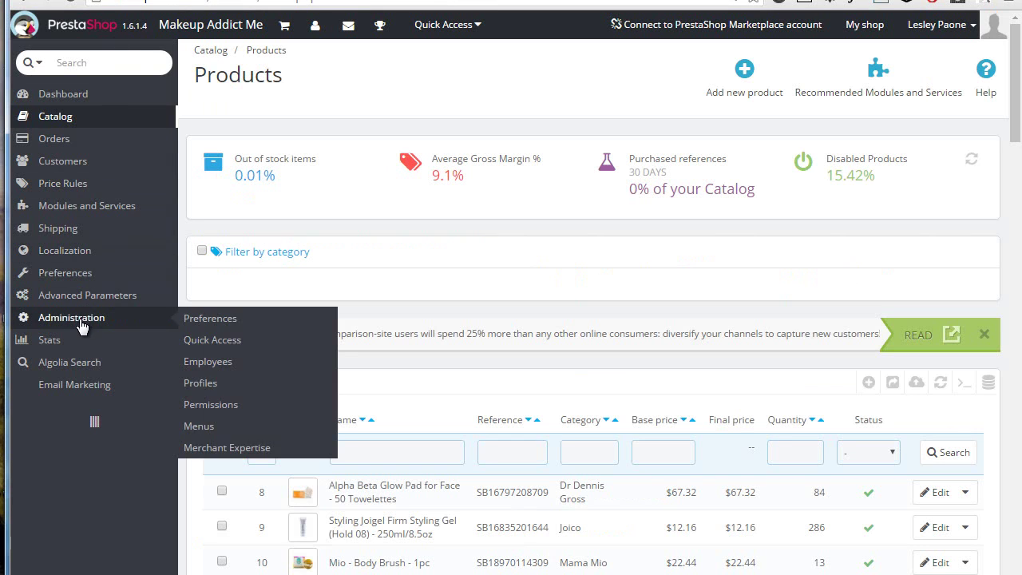
left_click(93, 364)
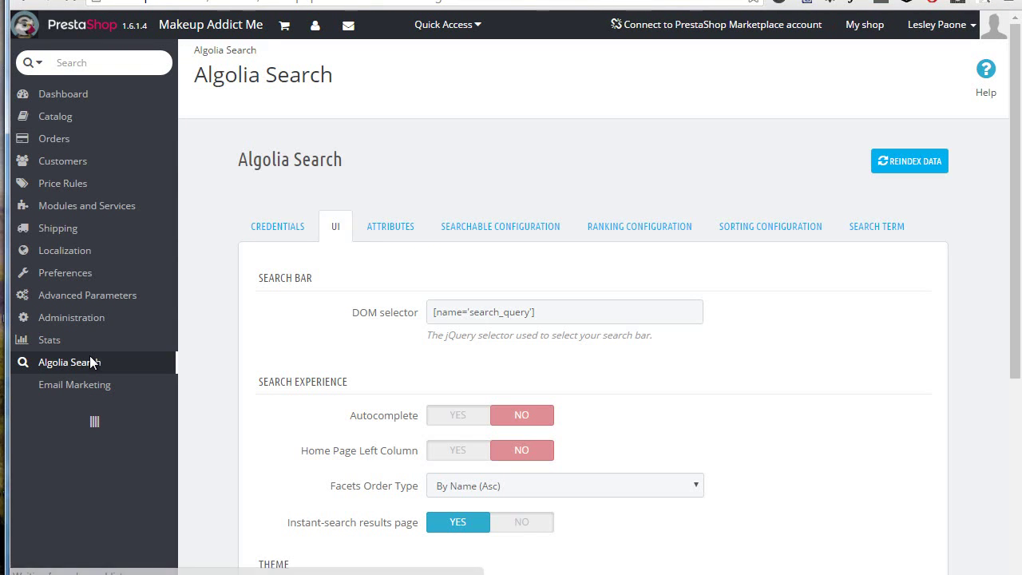
left_click(268, 231)
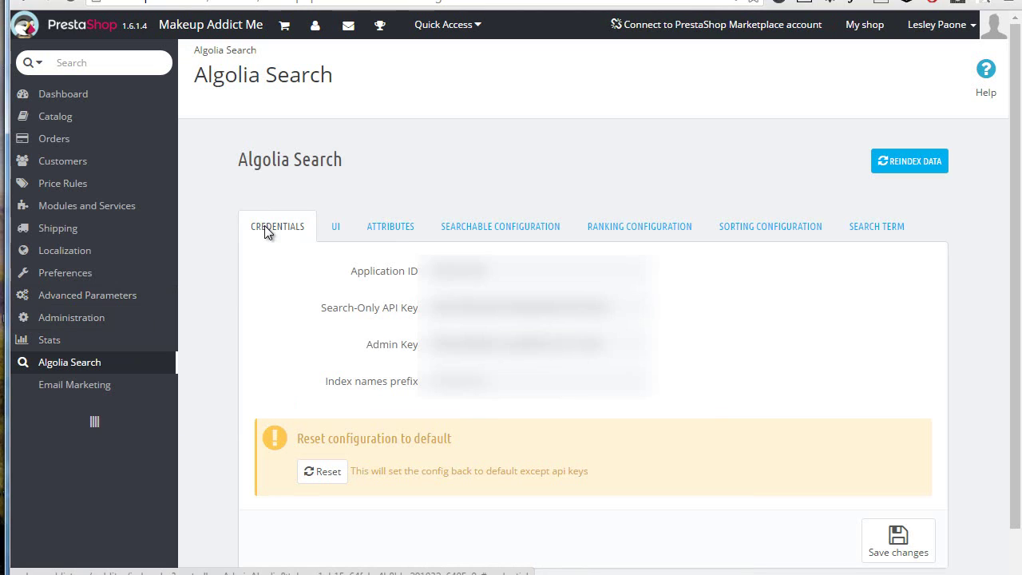
left_click(383, 3)
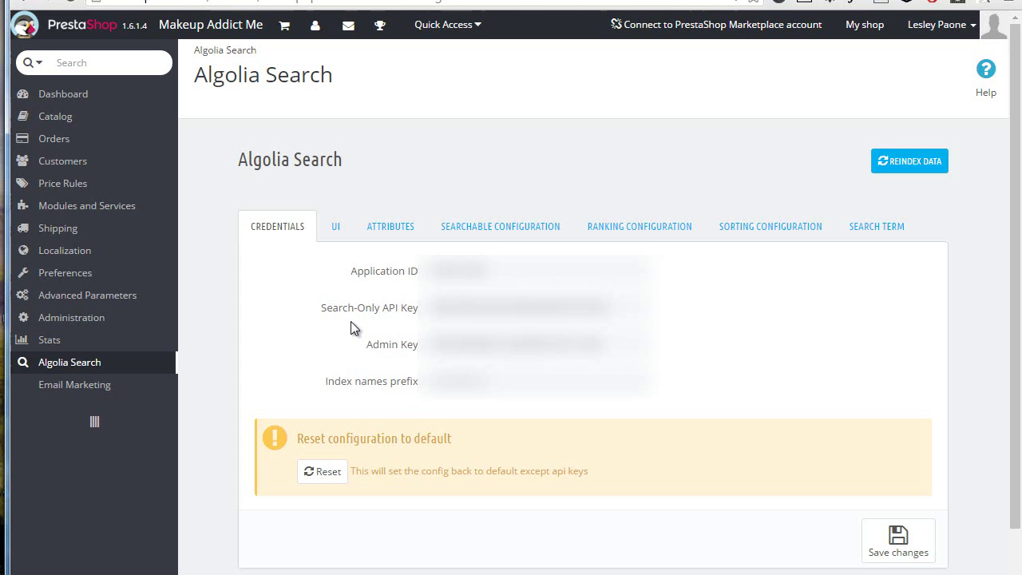
Step: Open the module's UI settings and look over the search bar's DOM selector and the options below it
left_click(336, 227)
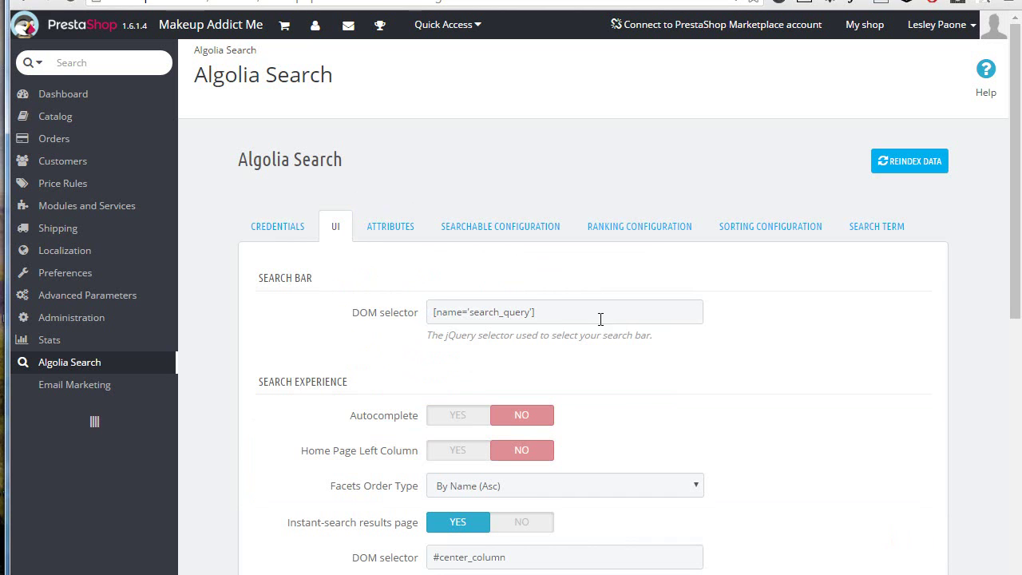
left_click(568, 317)
scroll(568, 327, "down", 4)
scroll(592, 386, "up", 3)
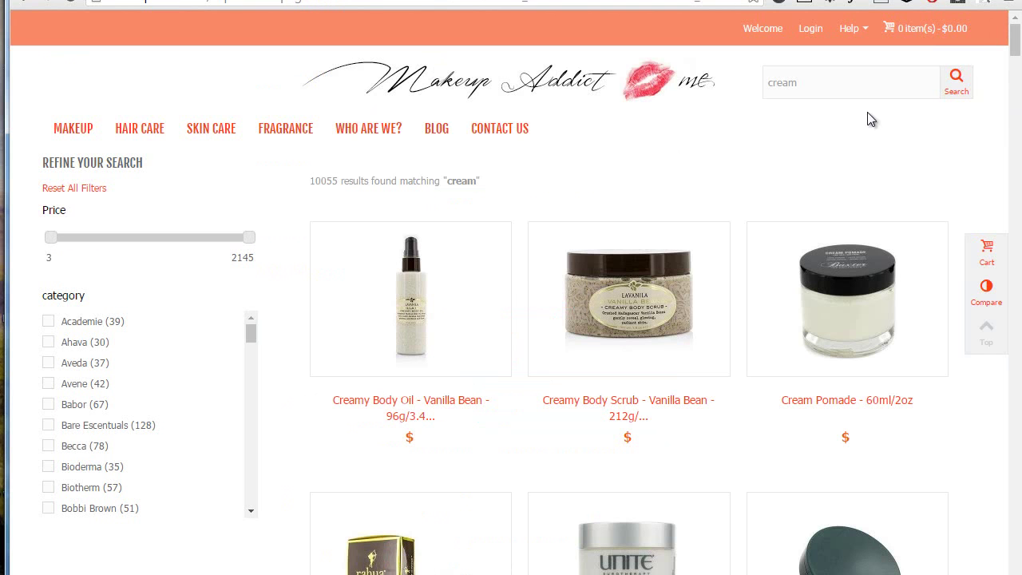
Step: Inspect the storefront's search field in the developer tools and copy its id value, search_query_top
right_click(832, 80)
key("Escape")
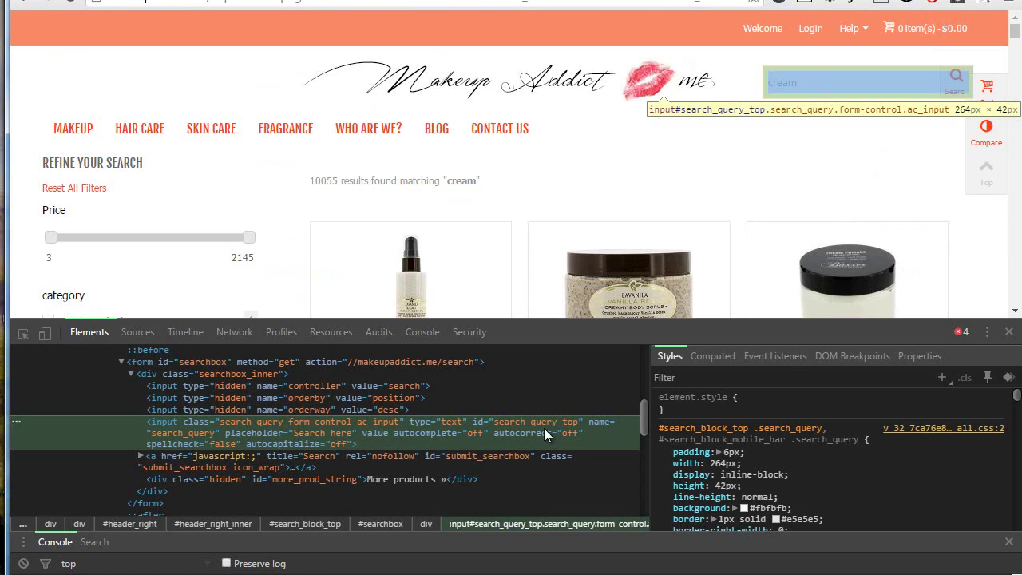
double_click(532, 421)
key("ctrl+c")
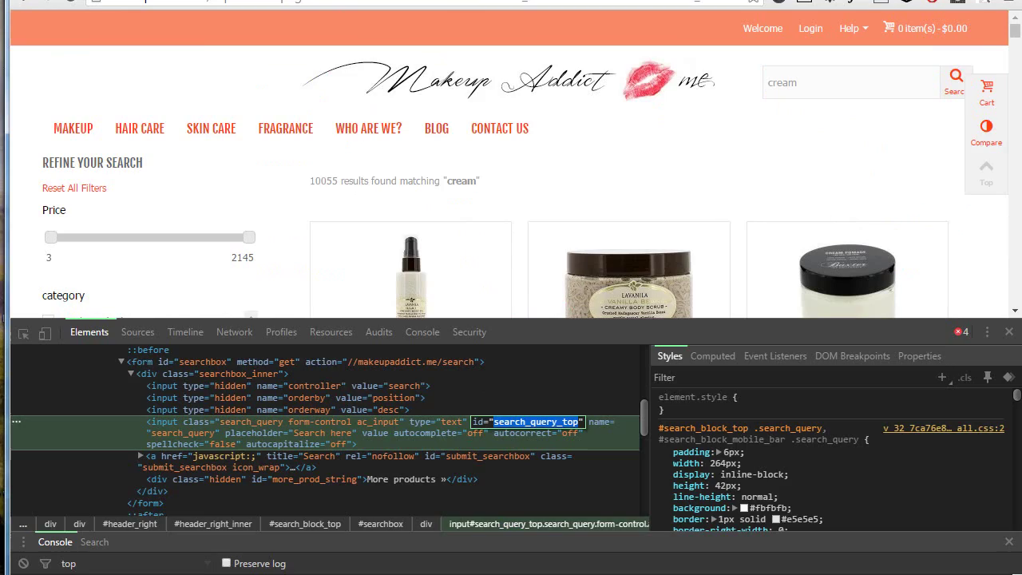
Step: Try the copied id prefixed with # as the search bar's DOM selector in the UI settings, and undo the change
key("ctrl+Tab")
triple_click(488, 187)
type("#")
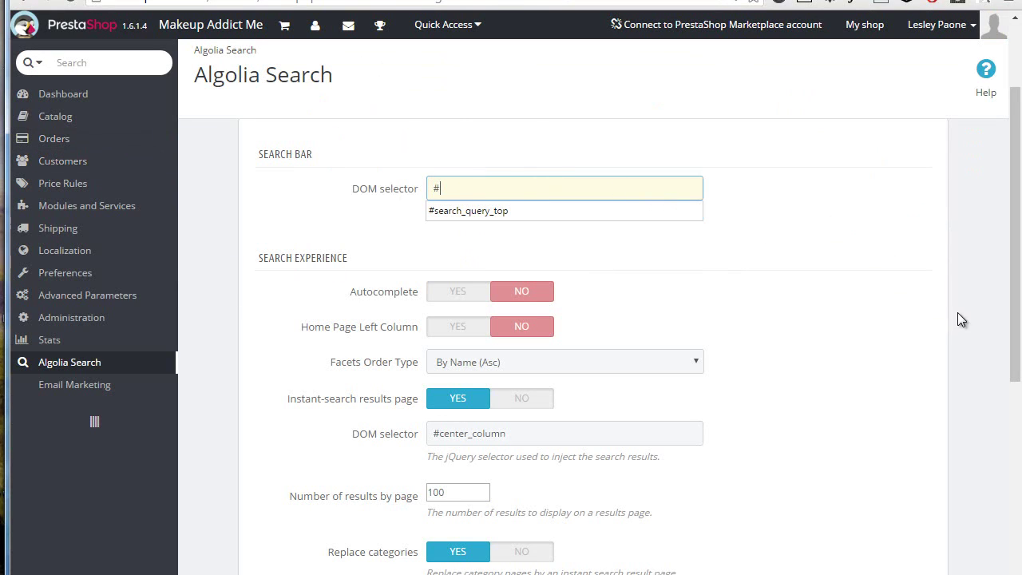
key("ctrl+v")
key("ctrl+z")
key("ctrl+z")
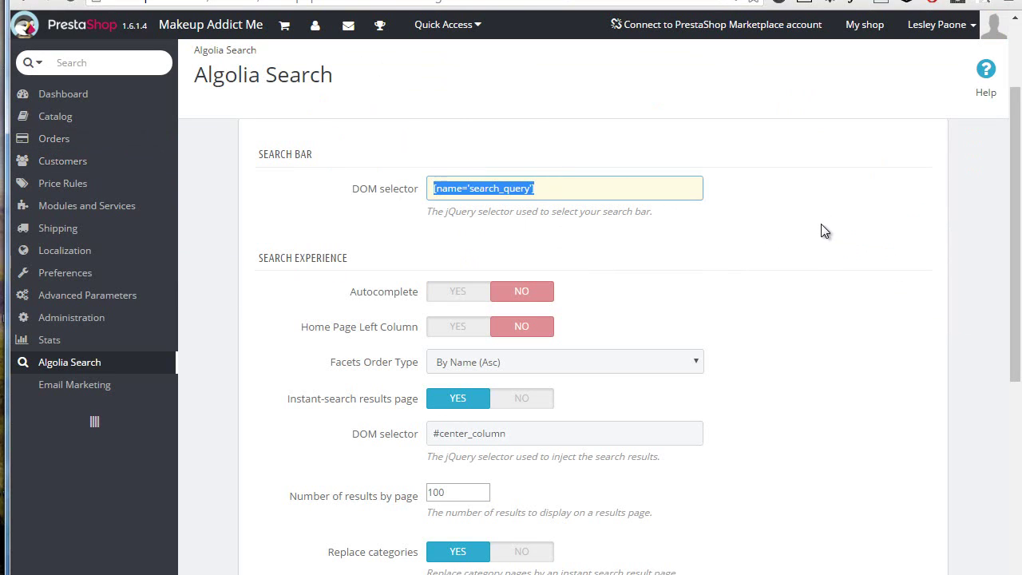
left_click(821, 223)
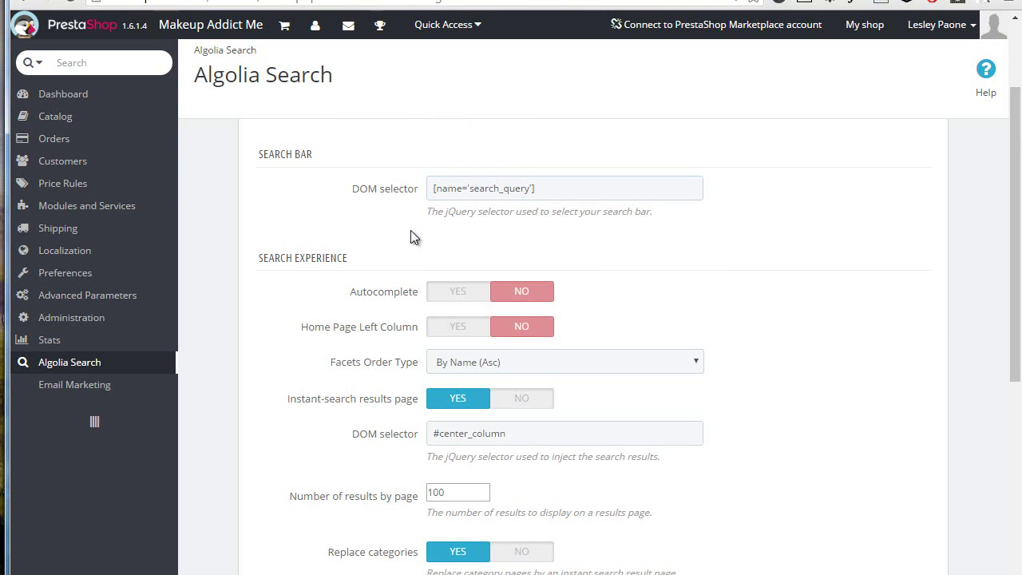
Step: Review the Search Experience settings and examine how the storefront's Skin Care category page shows its products and filters
scroll(410, 236, "down", 2)
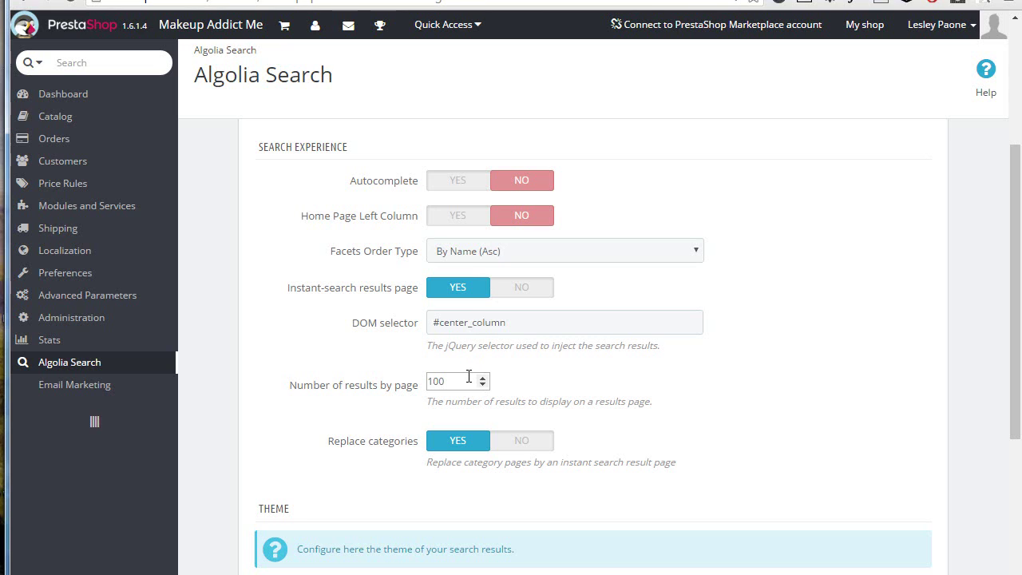
scroll(463, 367, "down", 2)
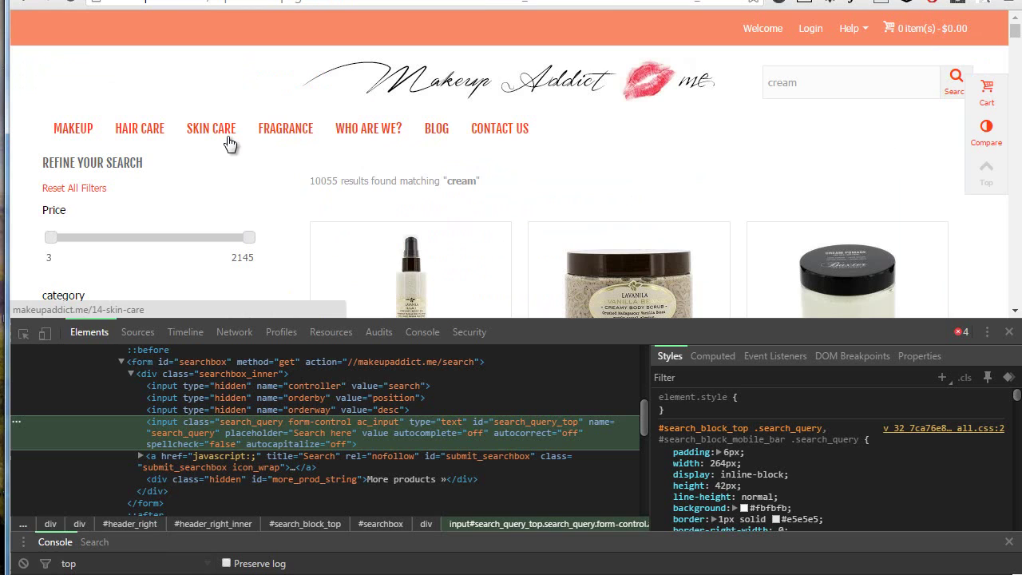
left_click(1010, 332)
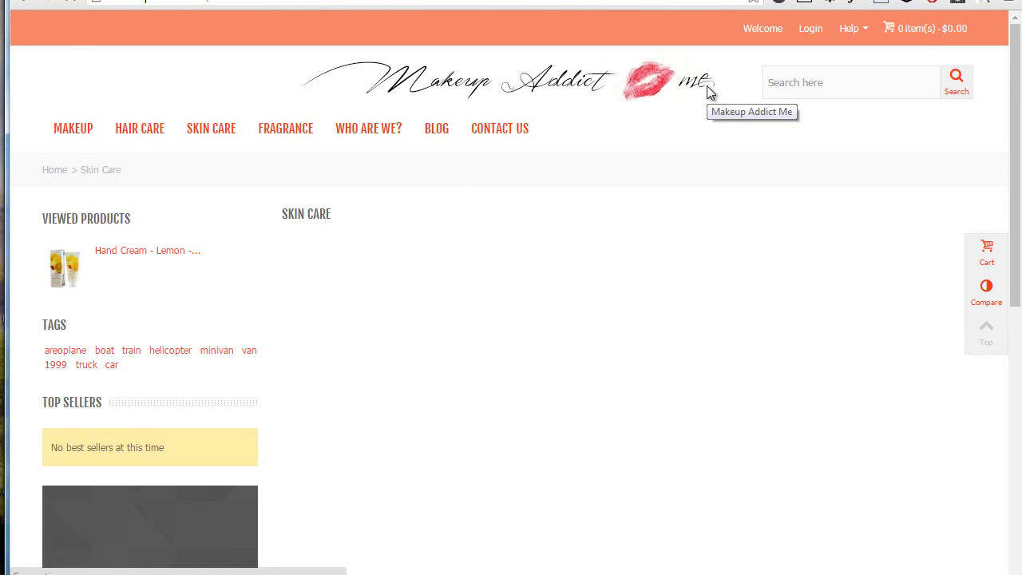
scroll(710, 116, "down", 1)
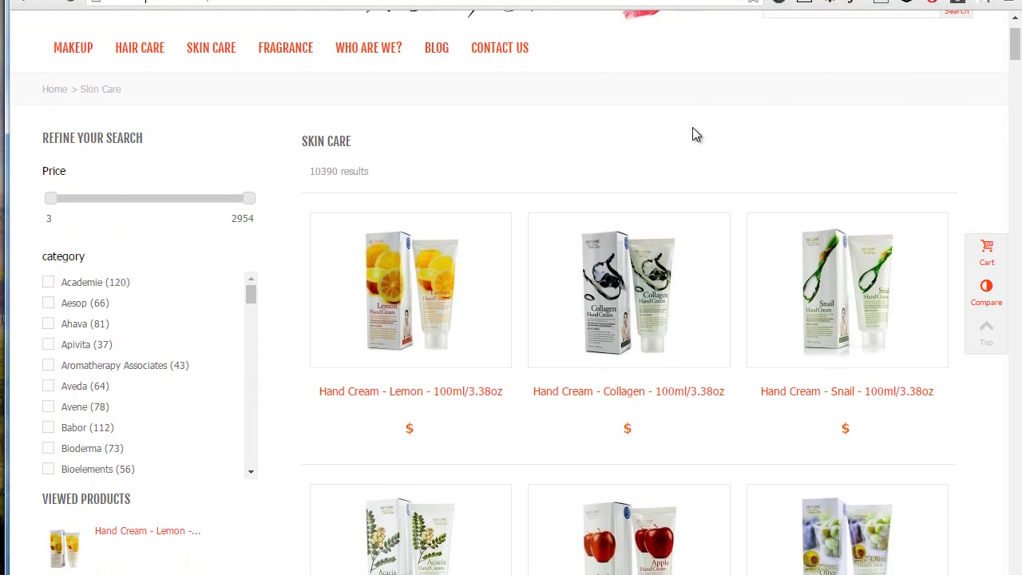
scroll(415, 184, "down", 1)
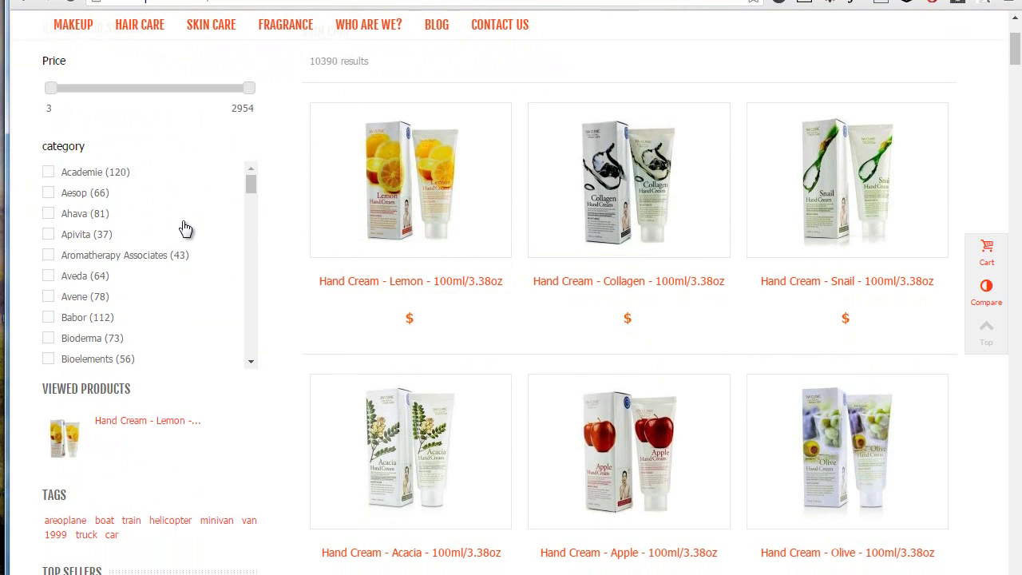
mouse_move(419, 211)
scroll(543, 278, "up", 1)
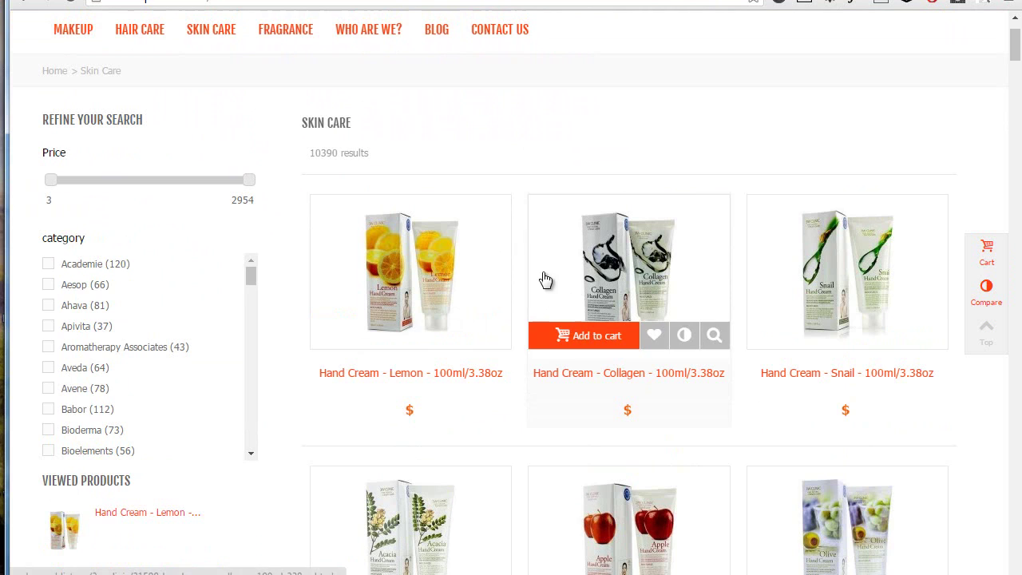
scroll(509, 221, "down", 1)
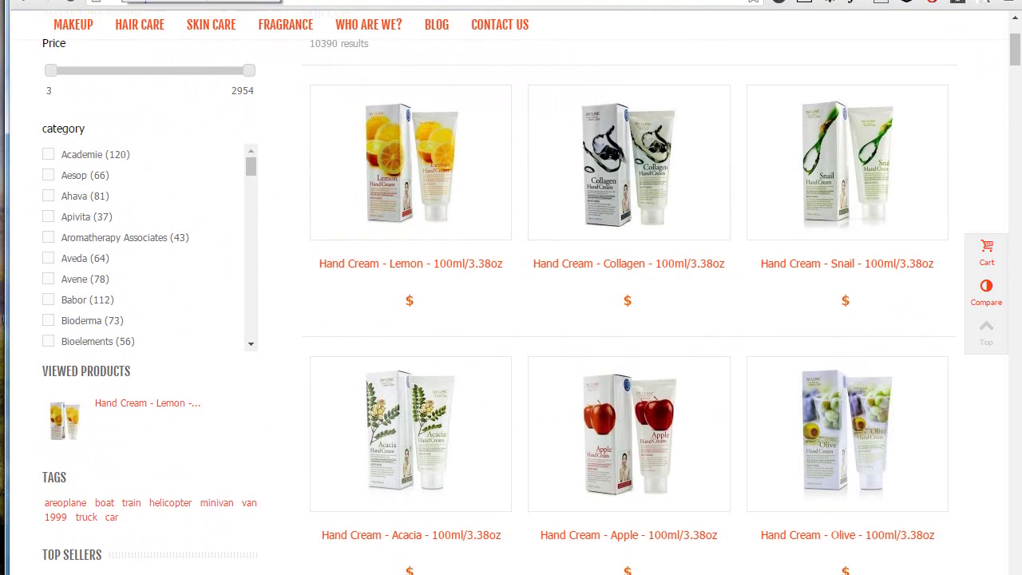
Step: Return to the module's UI settings and review the theme choices for the search results
key("ctrl+Tab")
scroll(458, 204, "down", 3)
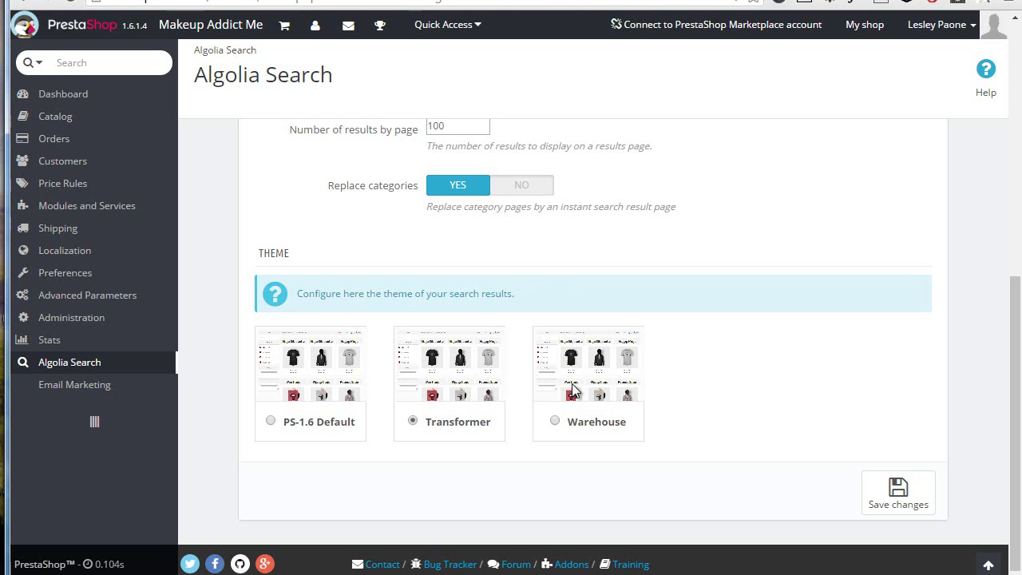
scroll(440, 338, "up", 6)
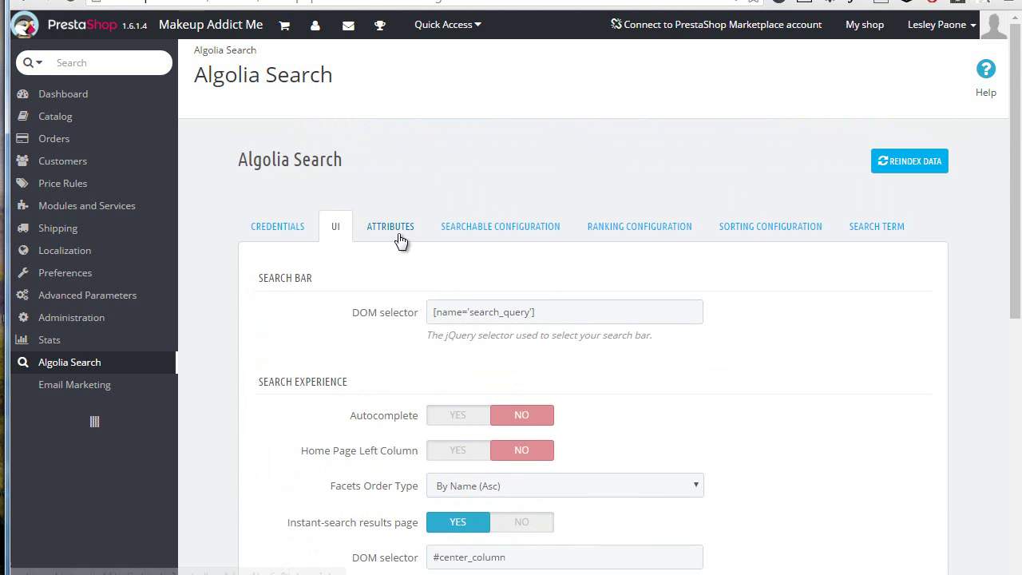
Step: Open the Attributes settings and examine the full attribute list with its retrievable, facetable, facet type and feature options
left_click(397, 237)
scroll(595, 204, "down", 3)
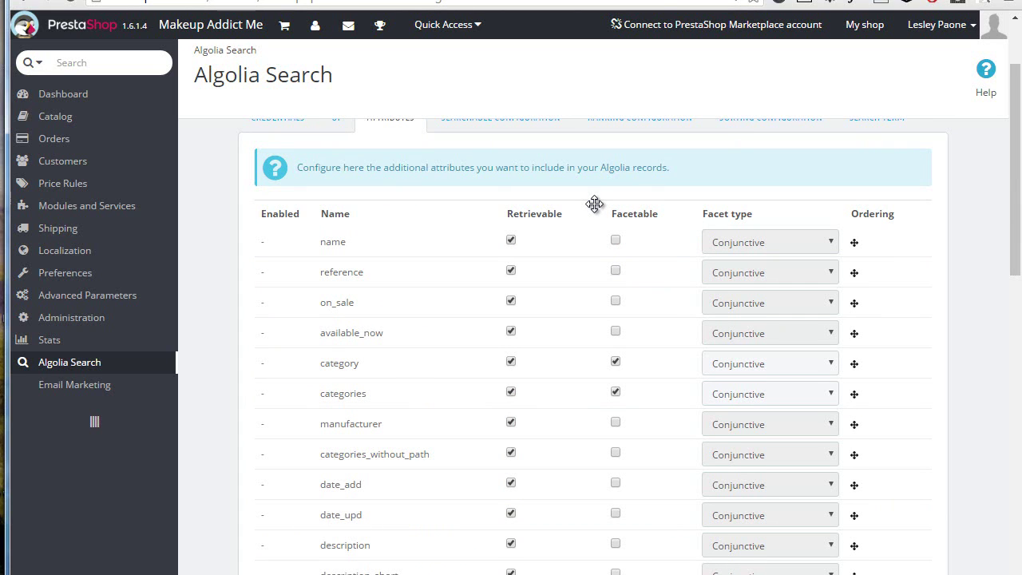
scroll(595, 204, "up", 1)
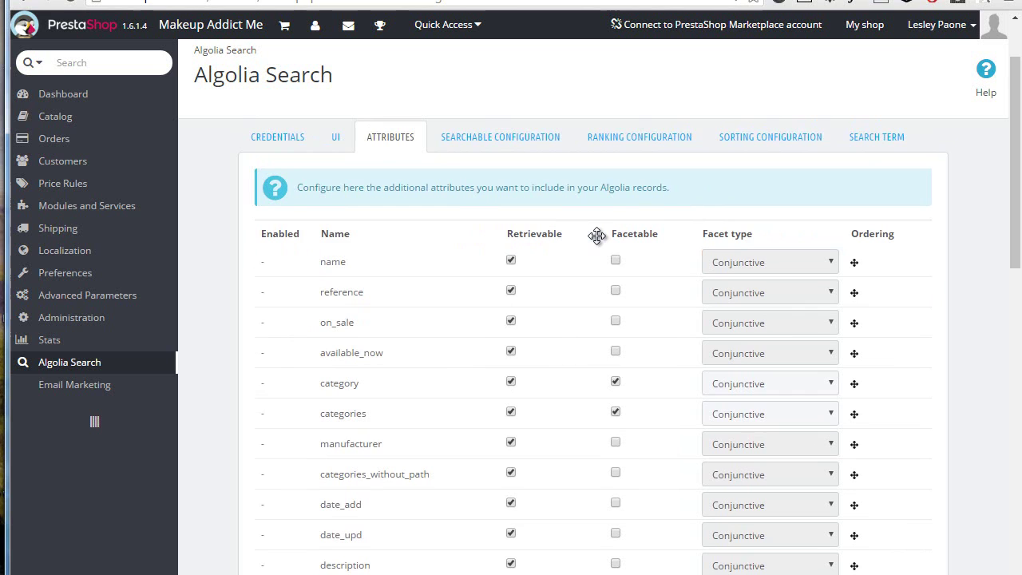
scroll(595, 231, "down", 7)
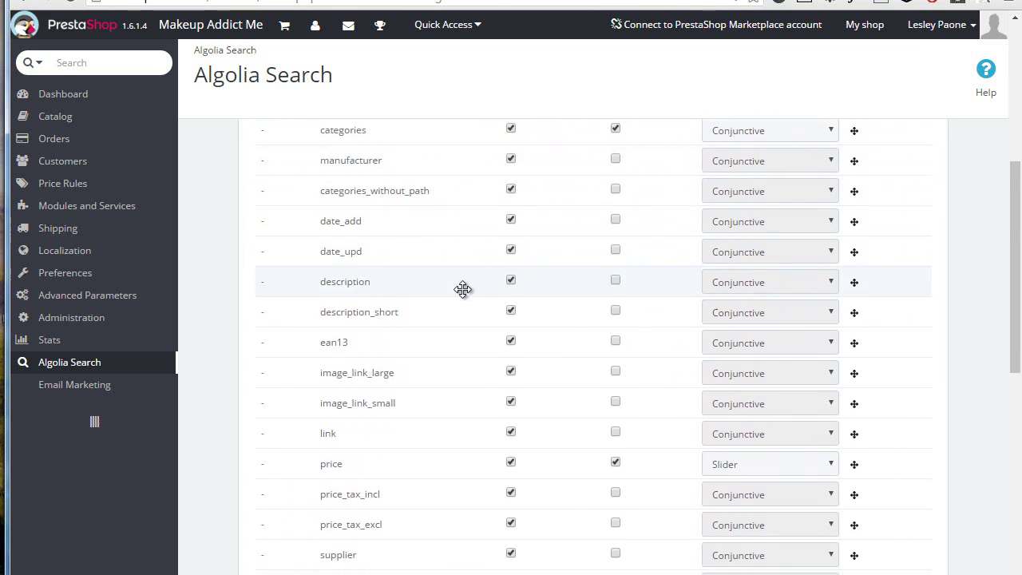
scroll(466, 213, "down", 13)
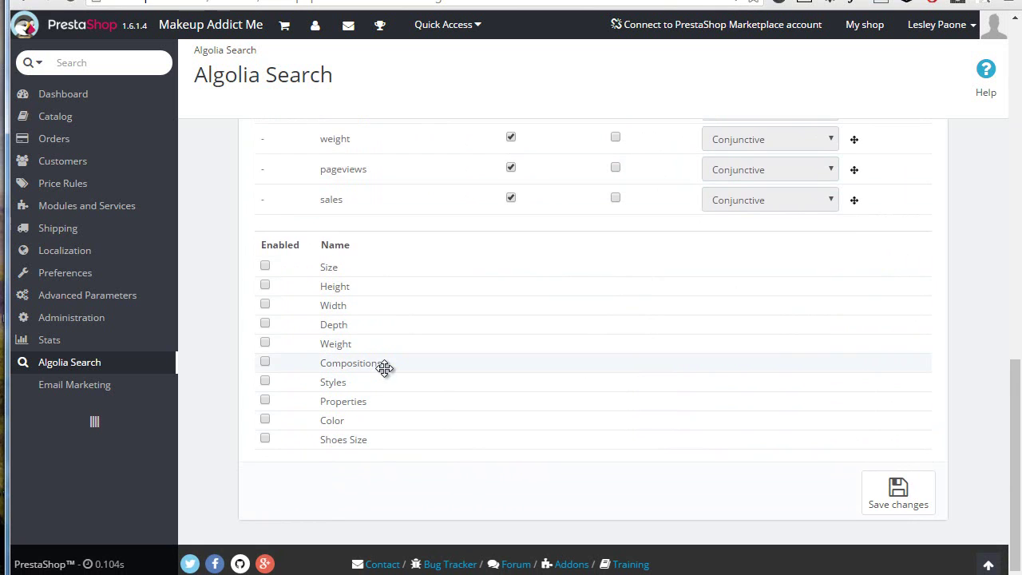
scroll(443, 351, "up", 20)
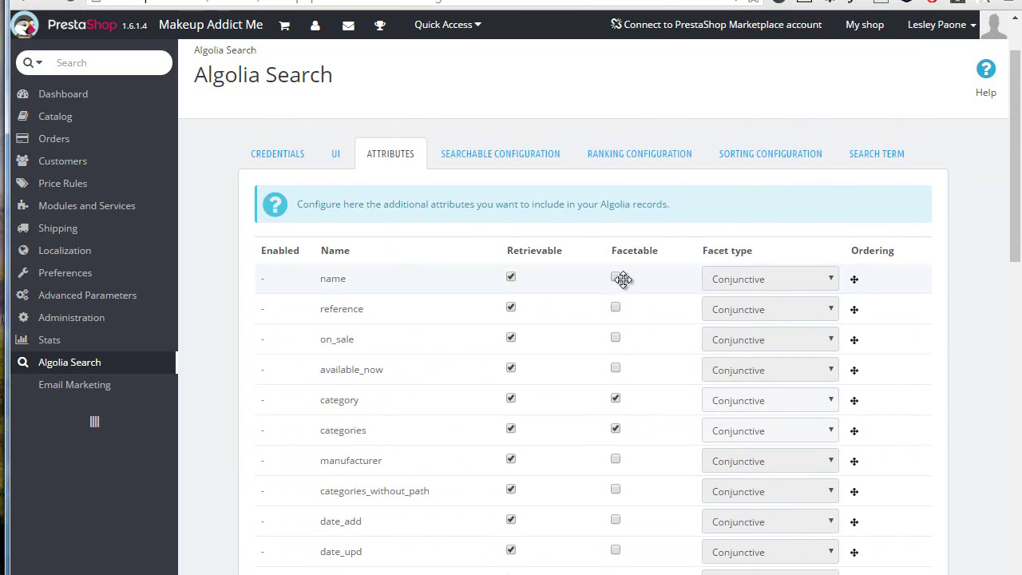
scroll(646, 266, "down", 1)
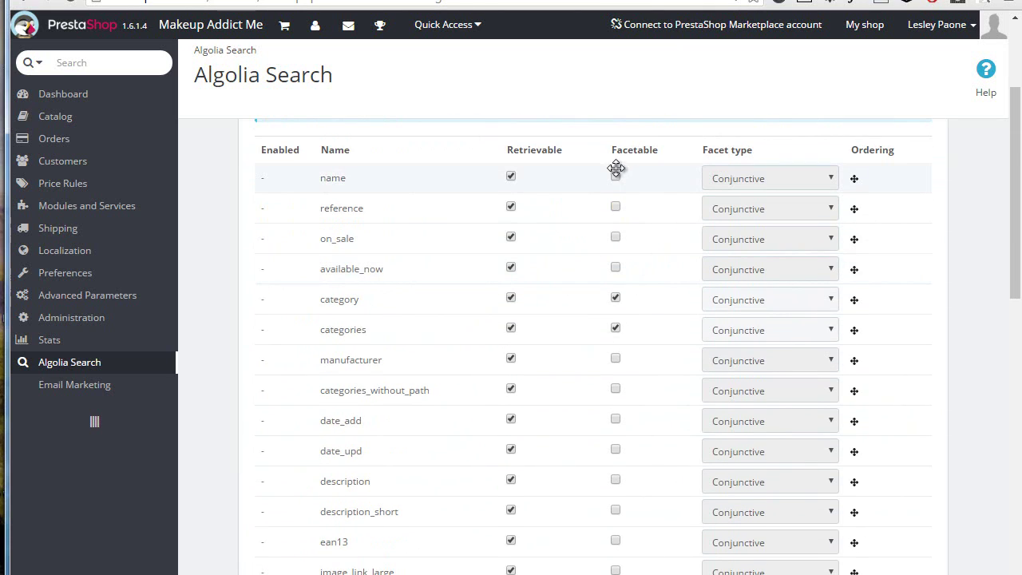
Step: Make the name attribute facetable, open its facet type choices, and check the filters on the storefront's Skin Care page
left_click(616, 175)
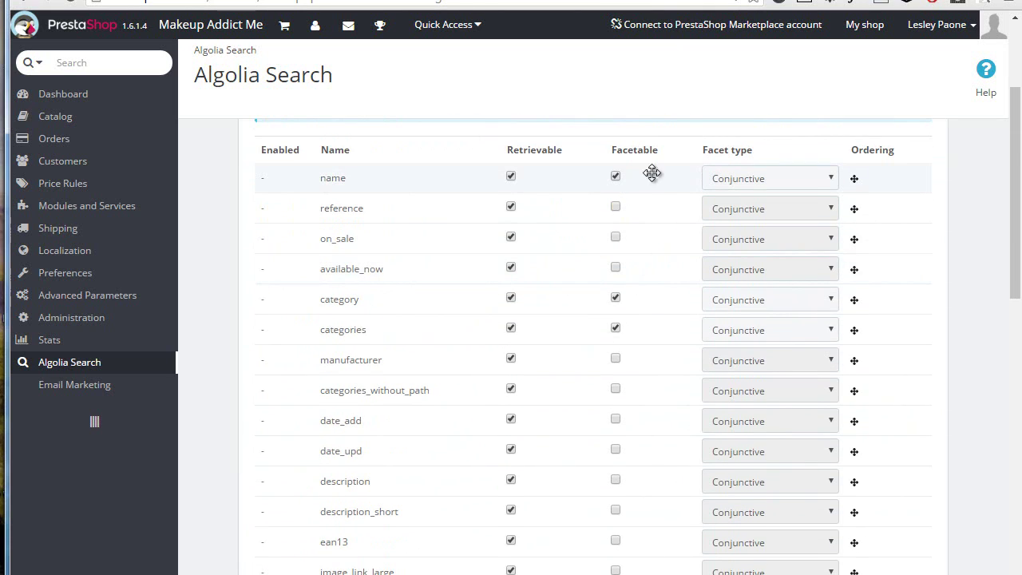
left_click(807, 188)
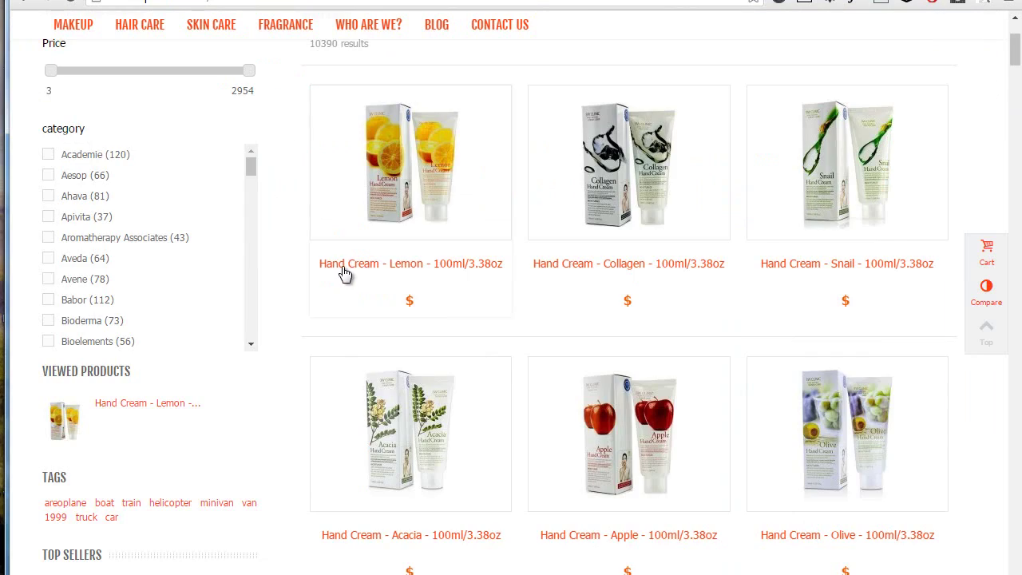
scroll(240, 248, "up", 3)
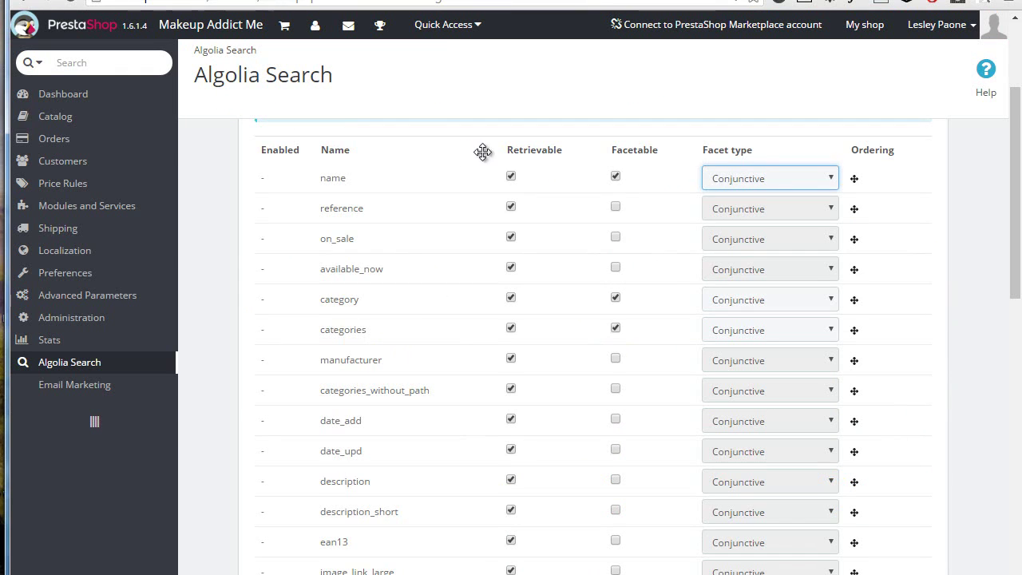
Step: Open the Searchable Configuration settings and review the enabled attributes and their attribute ordering
scroll(519, 160, "up", 3)
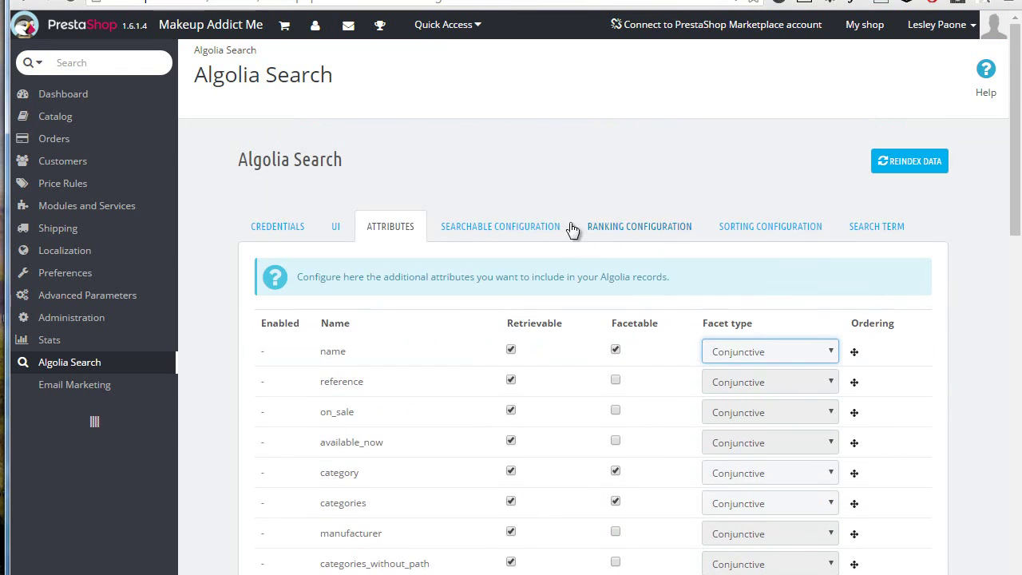
left_click(501, 226)
scroll(554, 283, "down", 2)
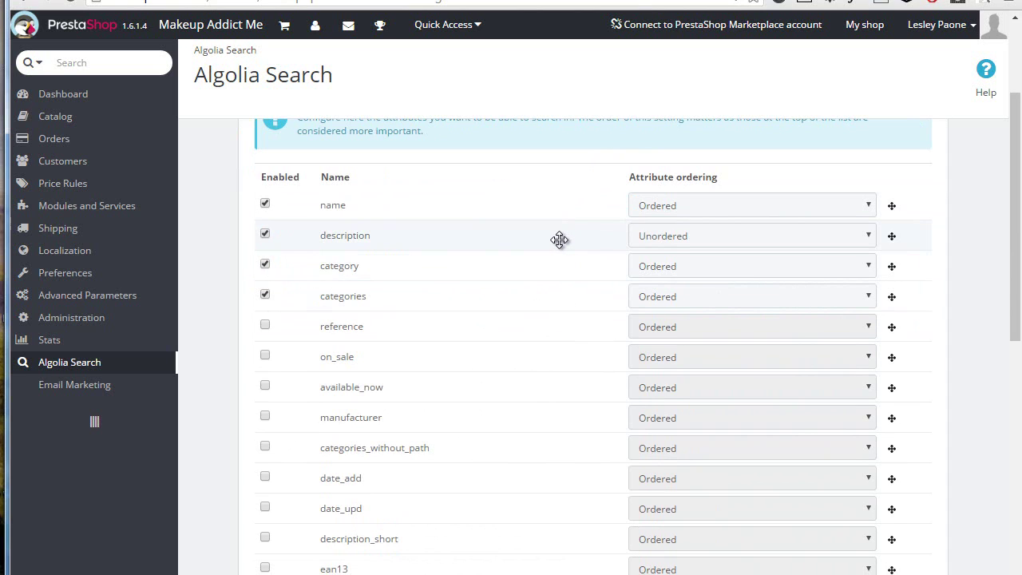
Step: Open the Ranking Configuration settings and review the meta keys with their enabled state and sort order
scroll(607, 235, "up", 2)
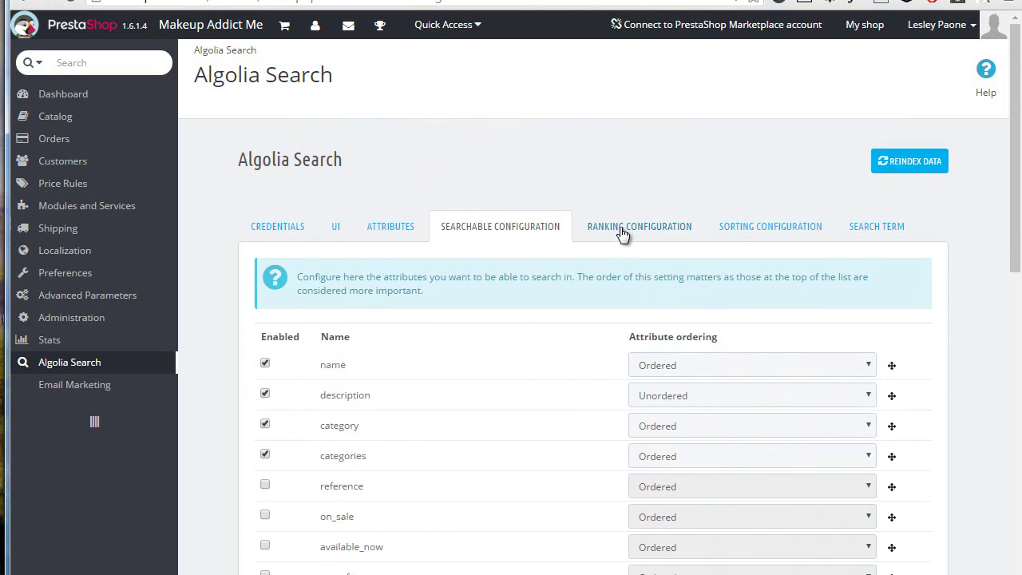
left_click(623, 230)
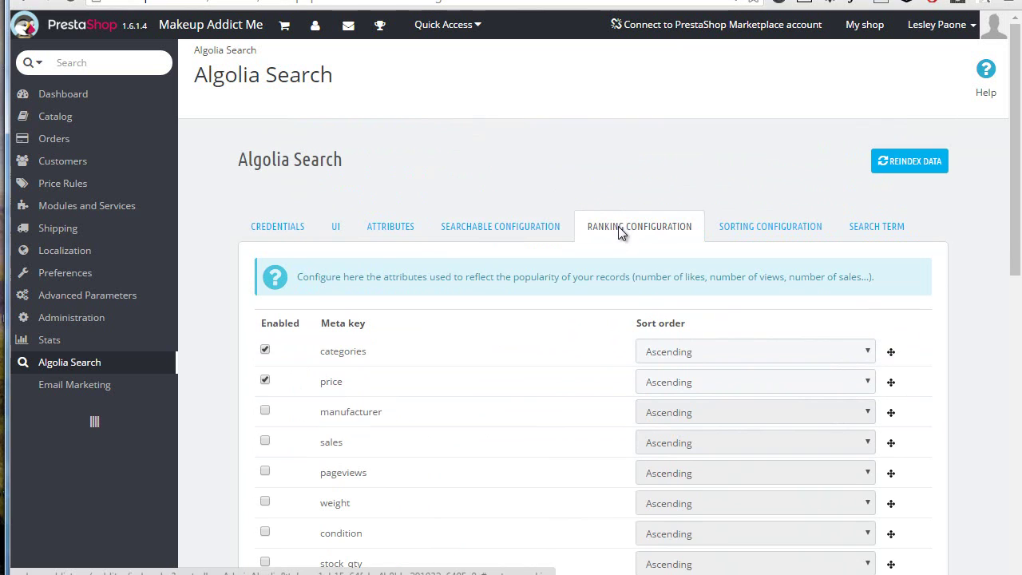
scroll(618, 226, "down", 1)
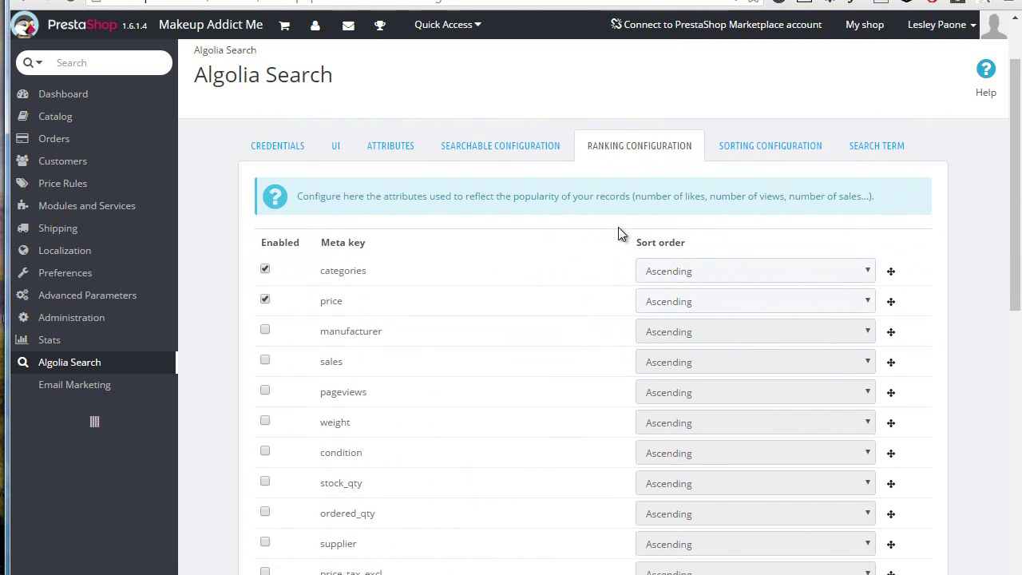
scroll(618, 227, "down", 2)
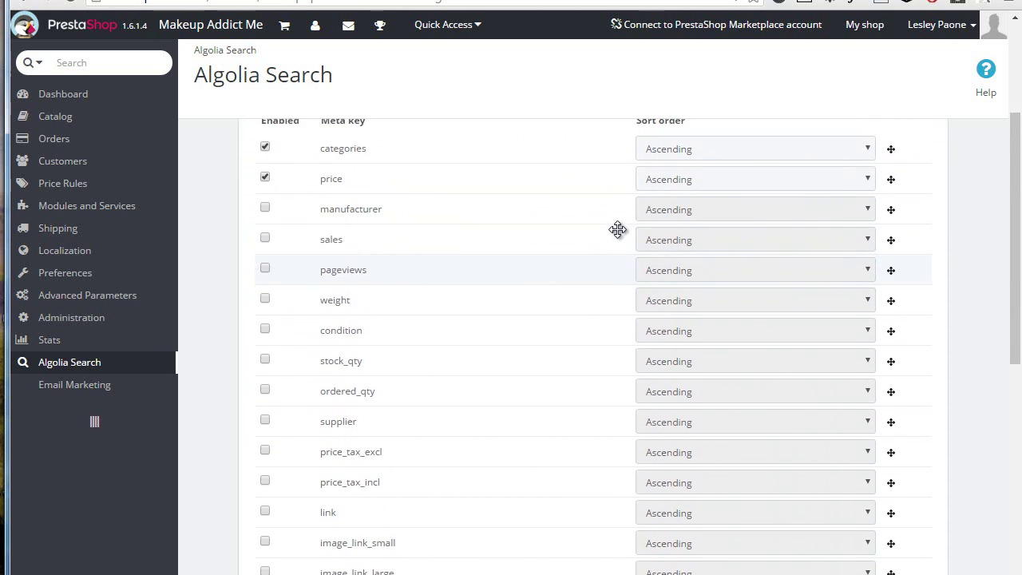
Step: Open the Sorting Configuration settings and review the attributes offered for additional ascending and descending sorting
scroll(618, 230, "up", 3)
left_click(744, 202)
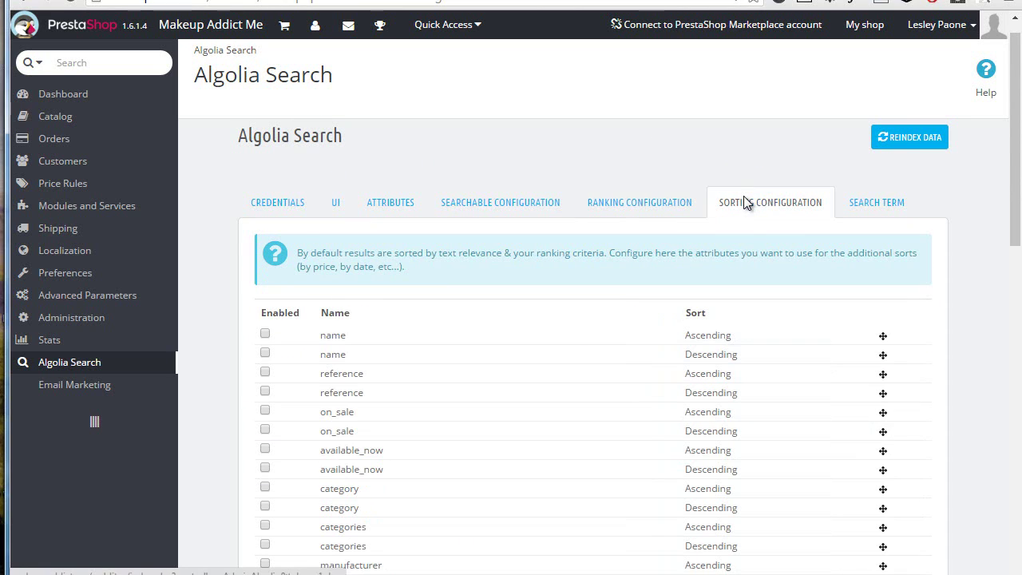
scroll(710, 173, "down", 1)
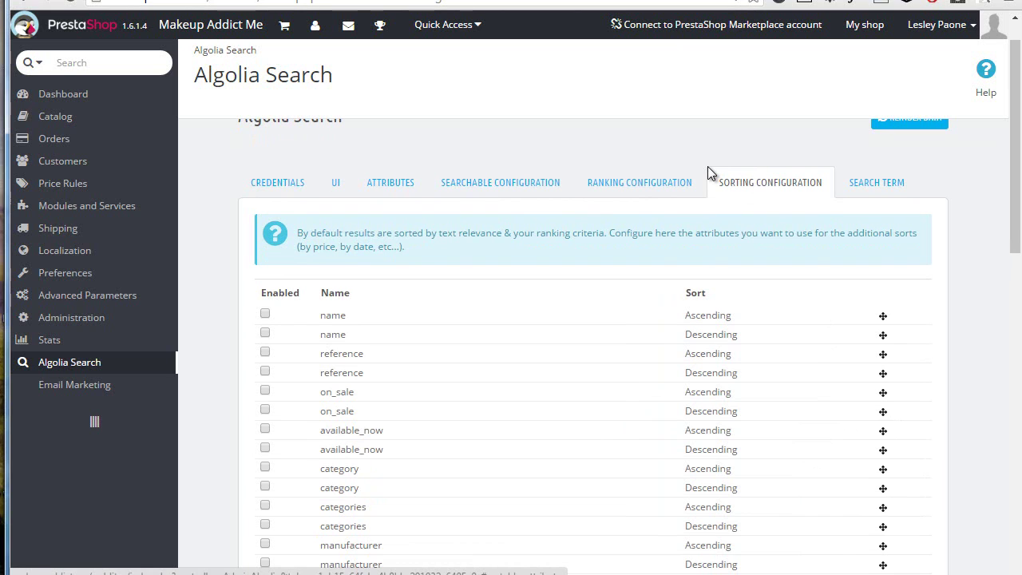
scroll(273, 210, "down", 2)
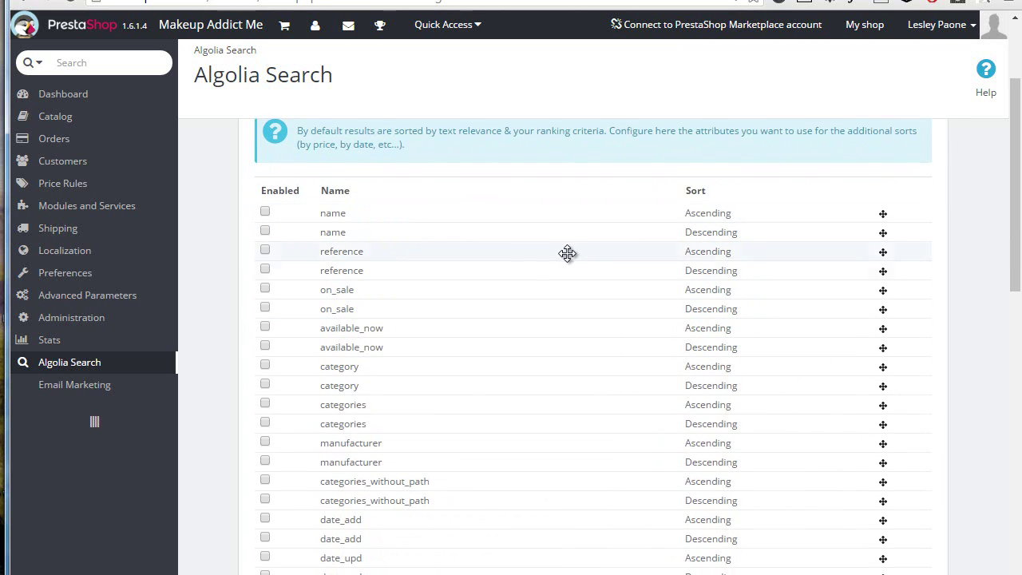
Step: Open the Search Term settings, highlight the lip-glaze part of the storefront landing page's URL, and return to the module
scroll(599, 276, "up", 3)
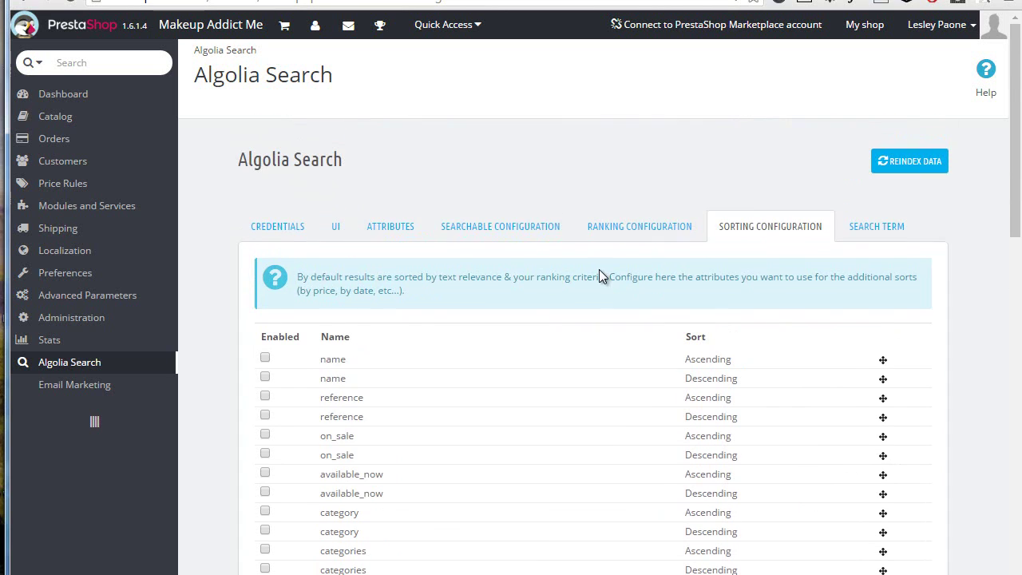
left_click(865, 230)
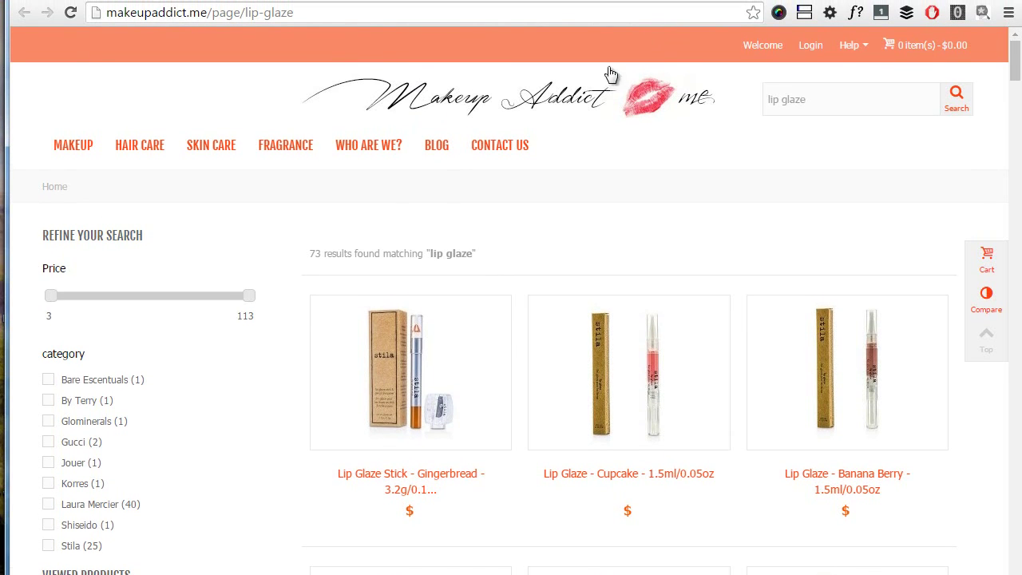
left_click_drag(319, 12, 244, 12)
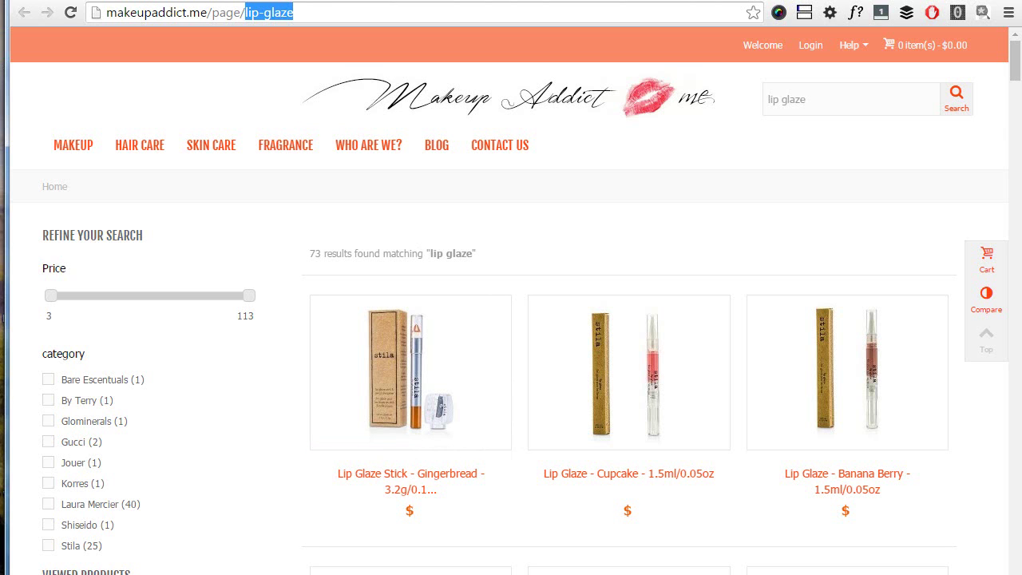
key("ctrl+Tab")
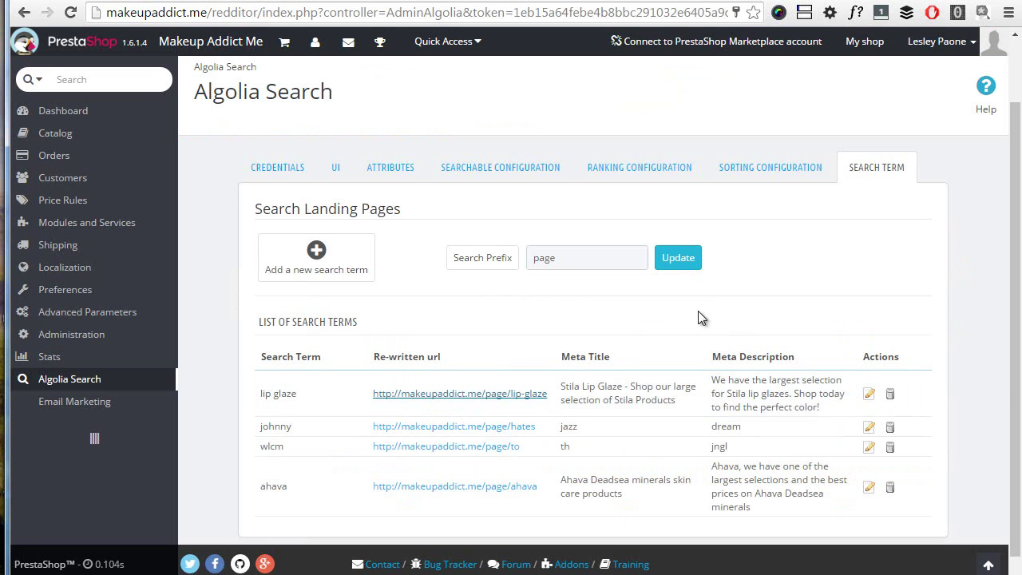
Step: Open the lip glaze search term for editing and review its rewritten URL, meta title and meta description fields
scroll(700, 317, "down", 1)
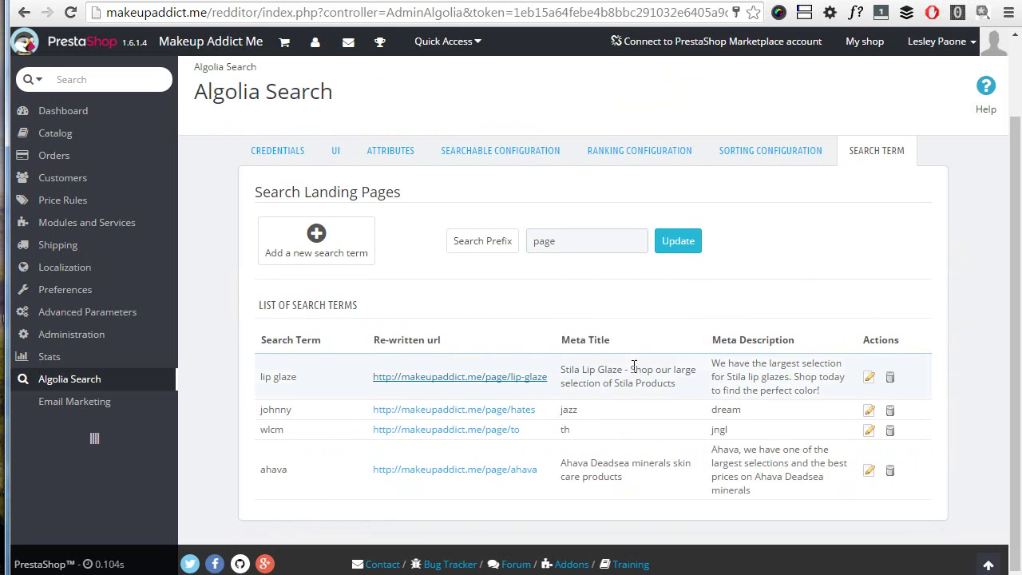
left_click(868, 379)
scroll(448, 322, "down", 2)
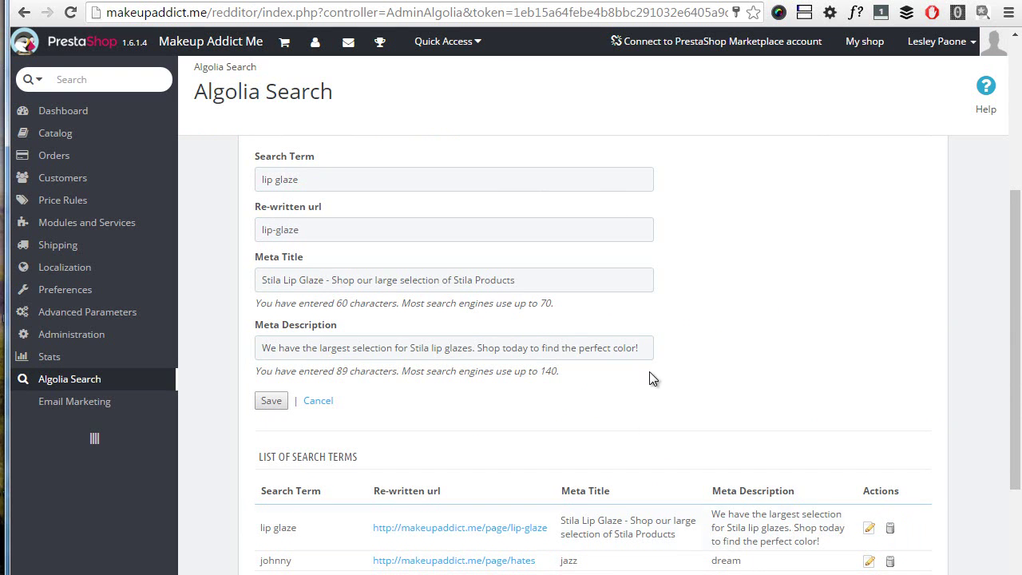
scroll(663, 346, "up", 3)
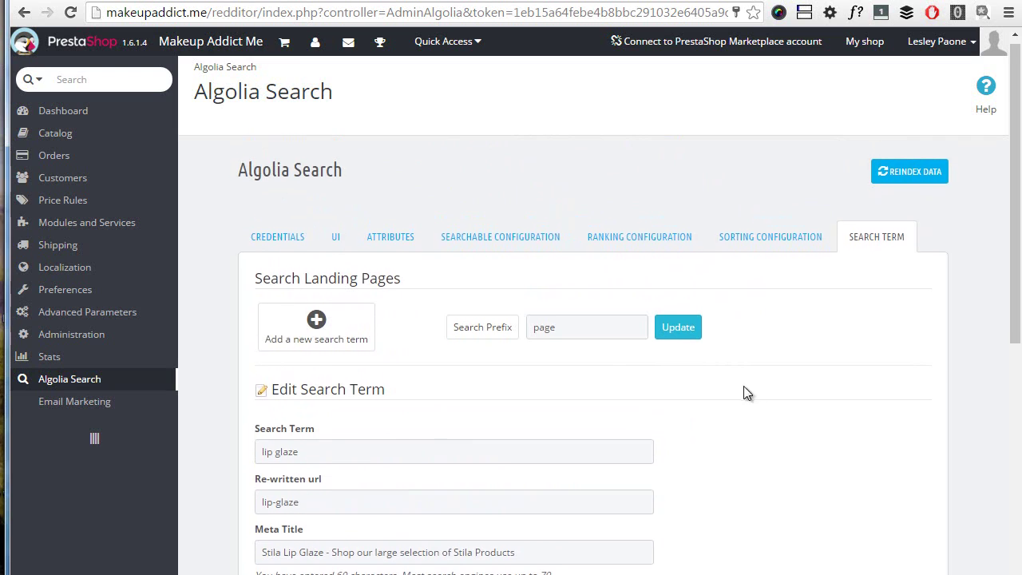